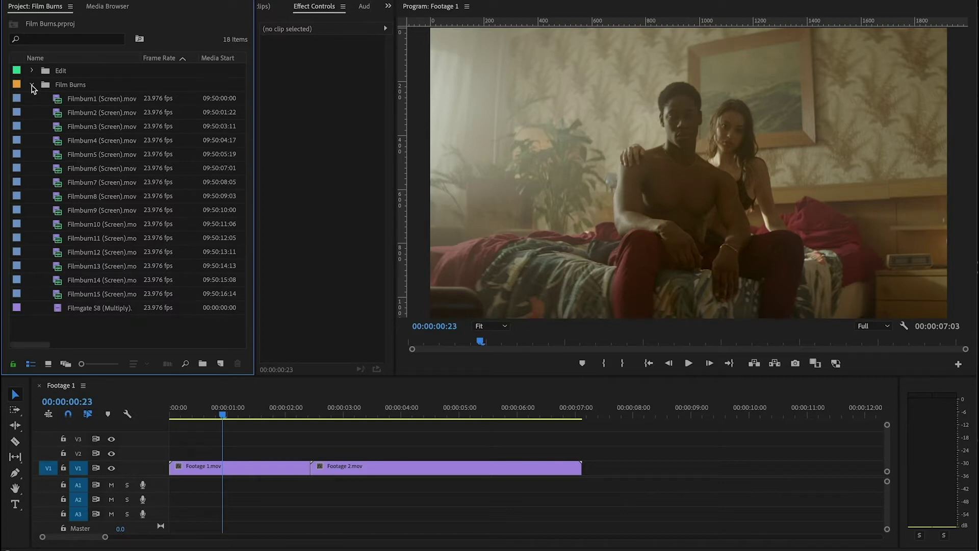
Preview several film burn clips at a larger size, including Filmburn1, Filmburn5, Filmburn15 and Filmburn10
double_click(59, 103)
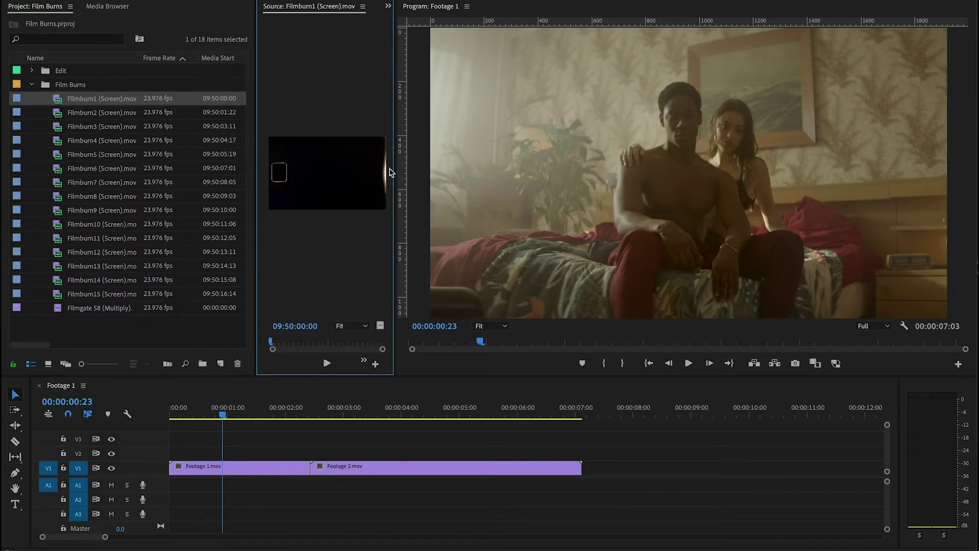
drag(392, 176, 674, 174)
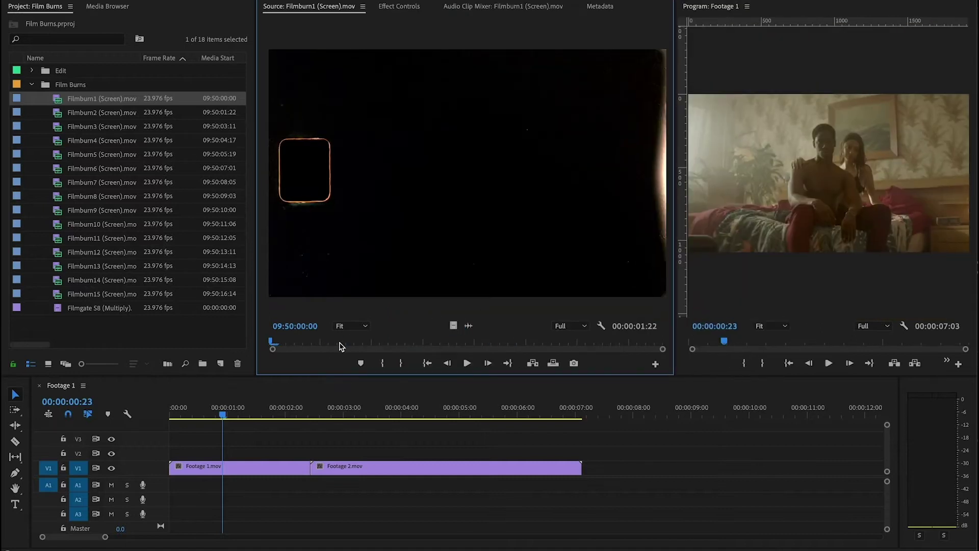
drag(340, 346, 400, 343)
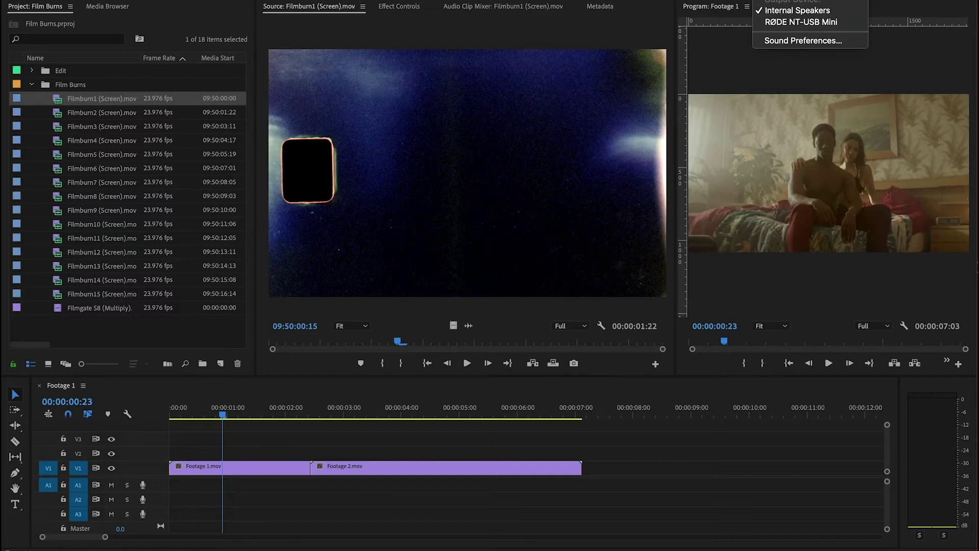
double_click(100, 223)
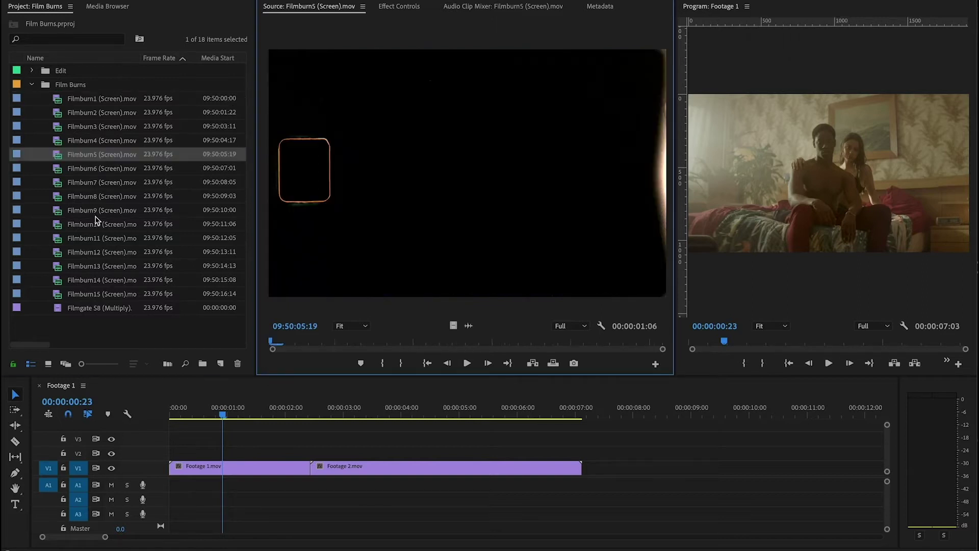
double_click(105, 294)
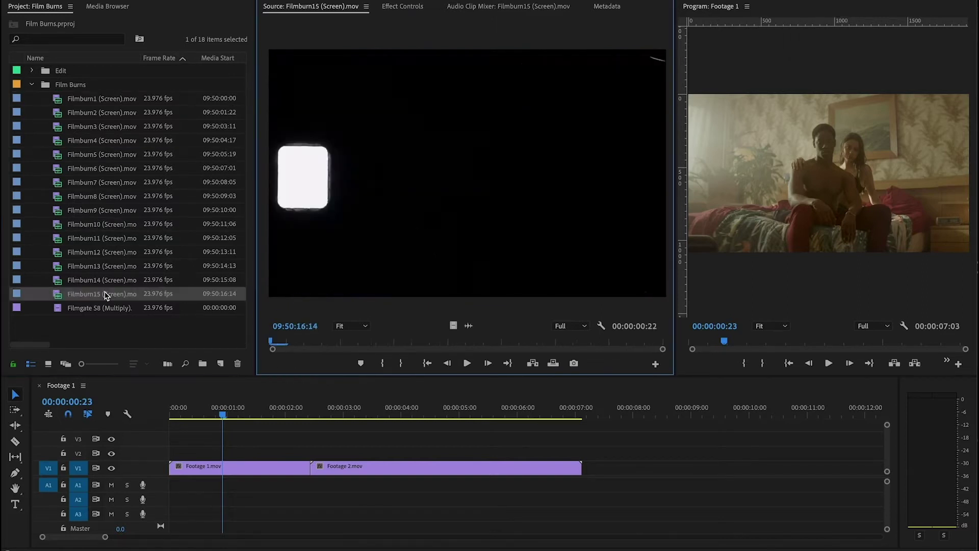
drag(334, 345, 389, 350)
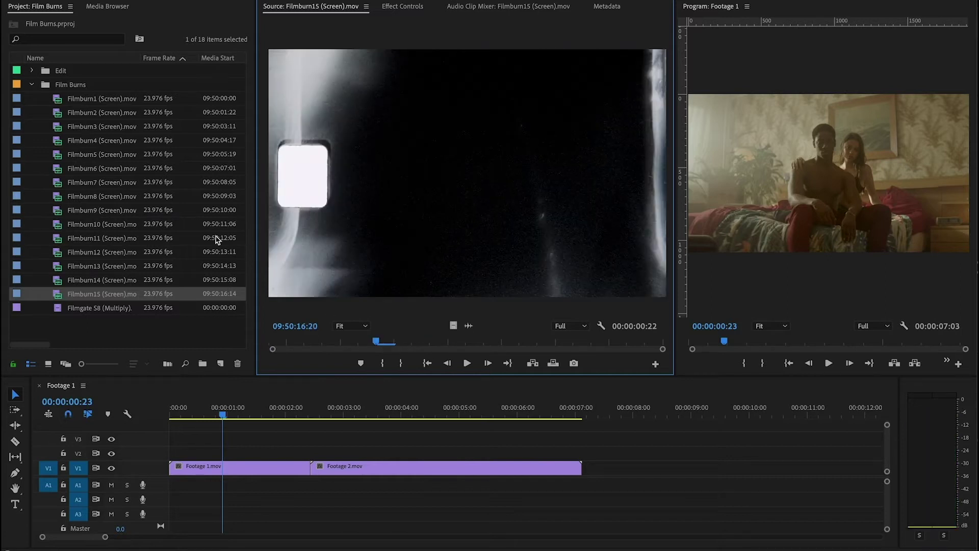
double_click(112, 224)
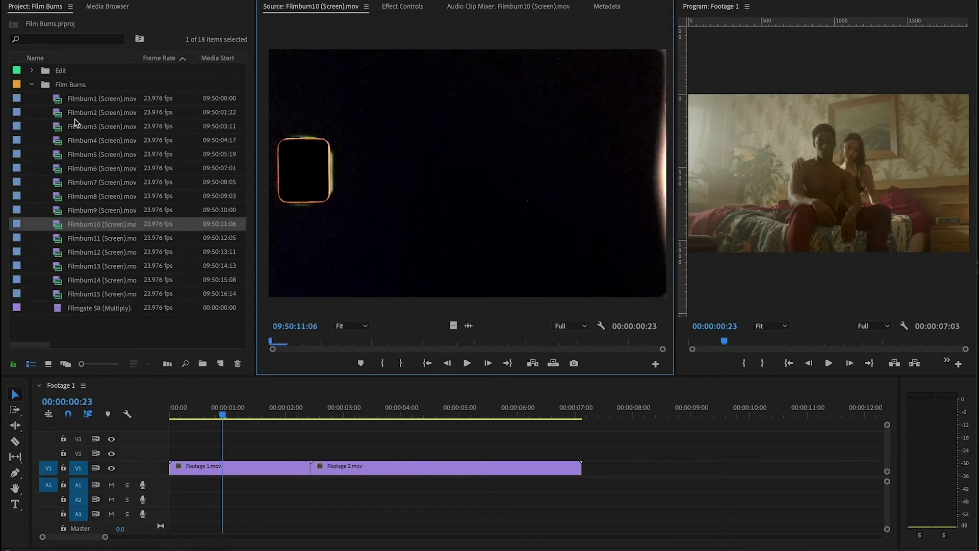
Place Filmburn1 on track V2 over Footage 1, ending at the cut to Footage 2, and set its blend mode to Screen
double_click(64, 102)
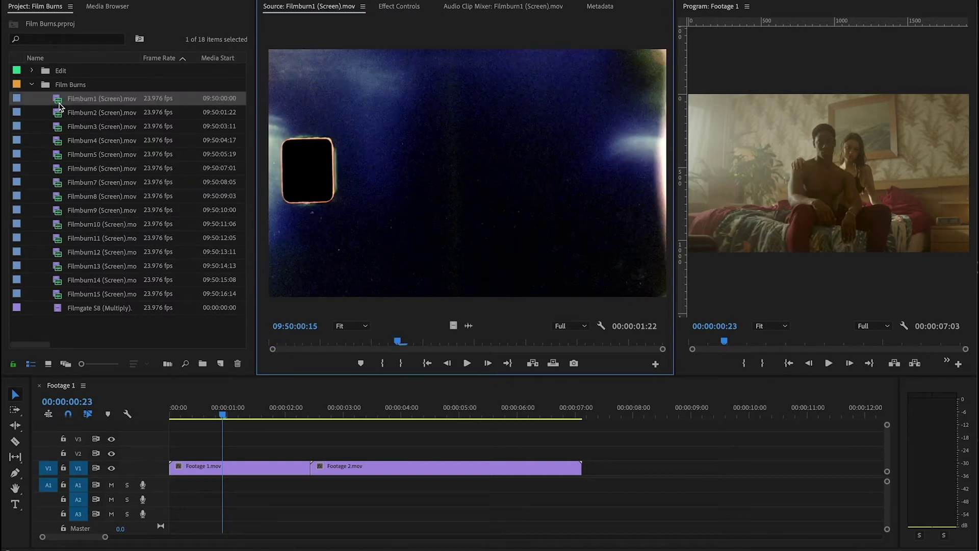
drag(59, 106, 215, 453)
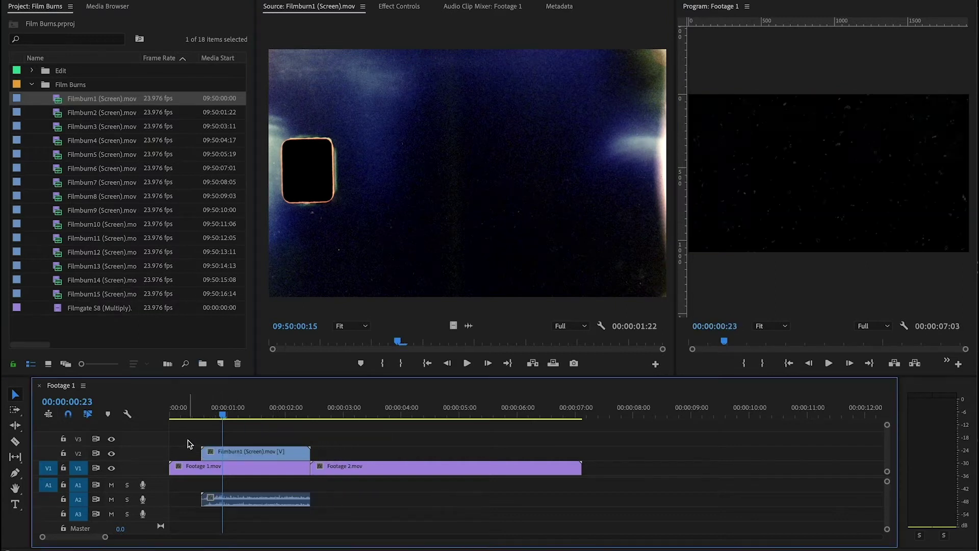
click(245, 455)
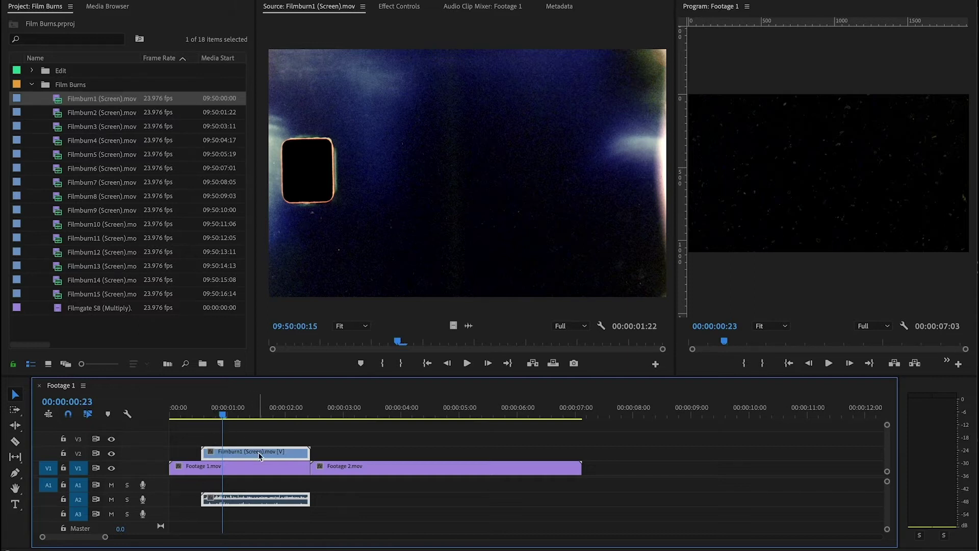
mouse_move(264, 414)
mouse_down()
mouse_move(301, 414)
mouse_move(259, 414)
mouse_up()
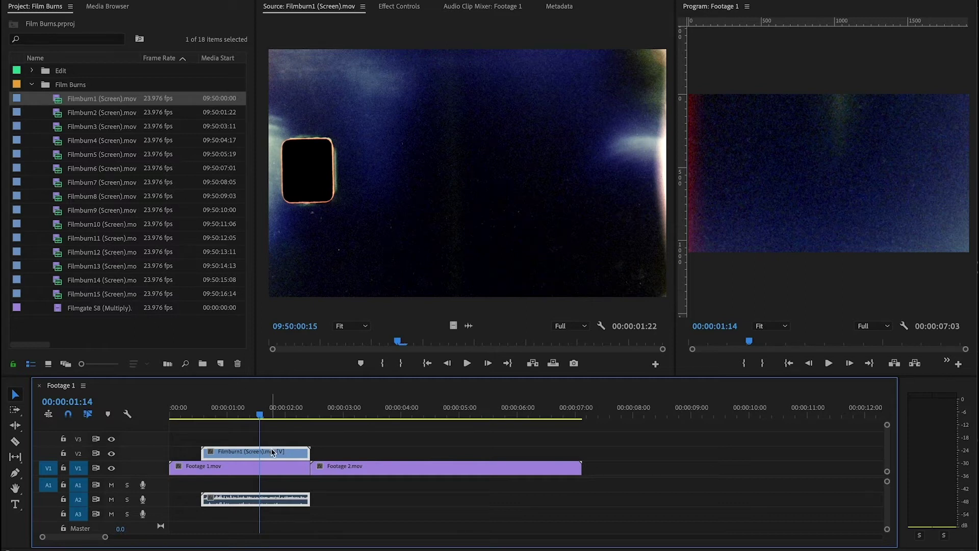
click(382, 6)
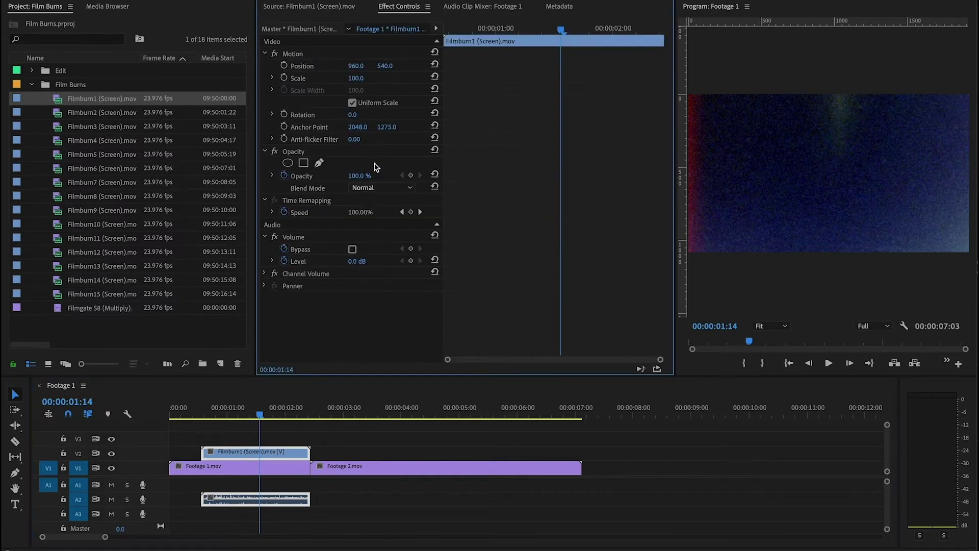
click(406, 188)
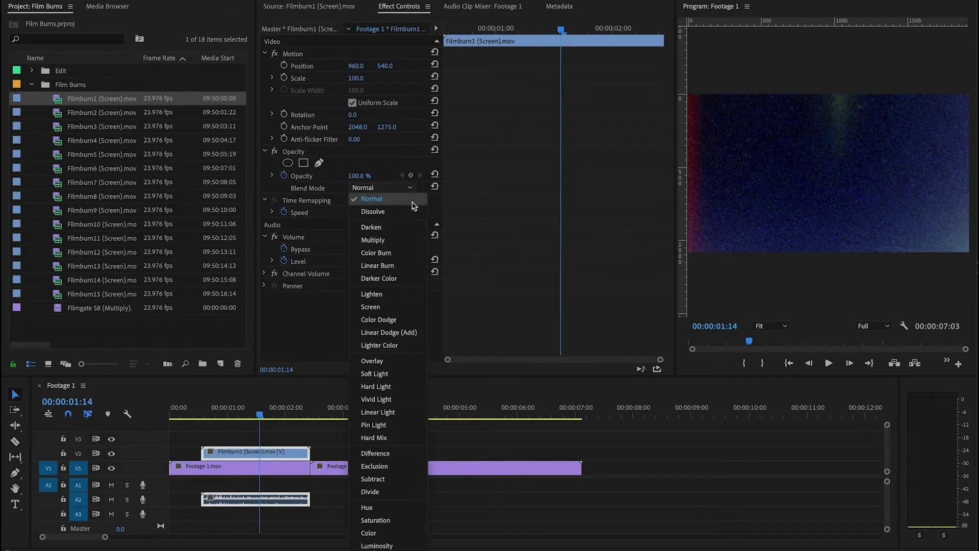
click(377, 307)
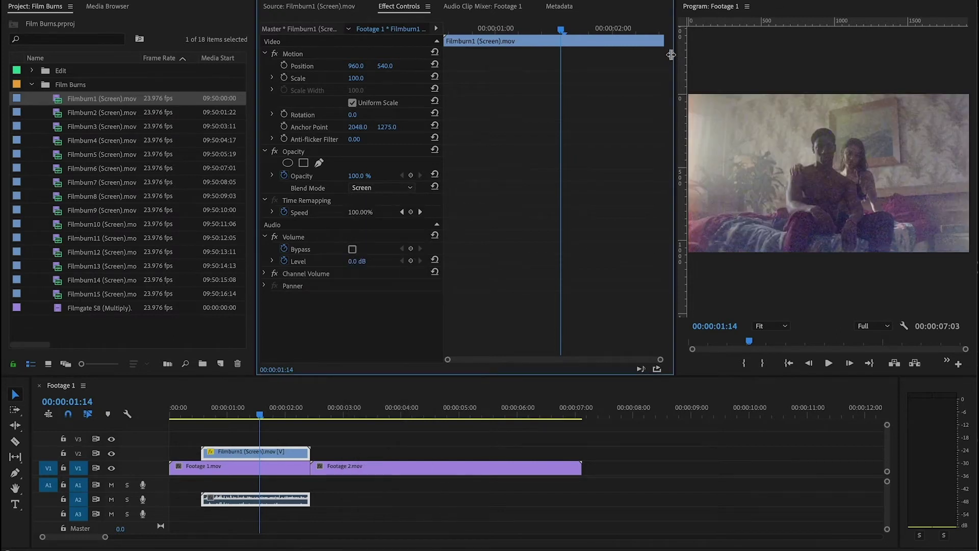
drag(674, 55, 407, 87)
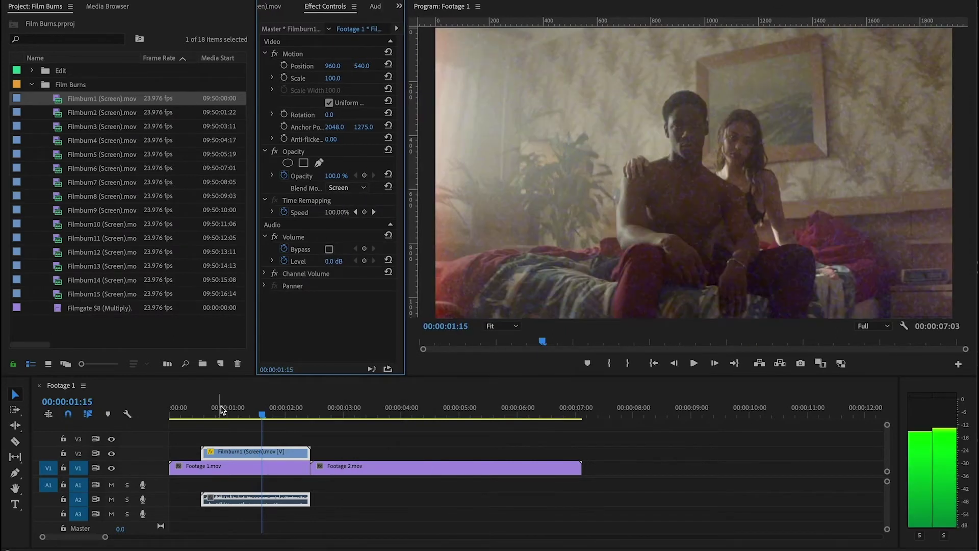
Set the Filmburn1 overlay's scale to 63 and its horizontal position to 863, moving the sprocket hole out of frame
click(228, 414)
mouse_move(230, 414)
mouse_down()
mouse_move(292, 415)
mouse_move(259, 415)
mouse_up()
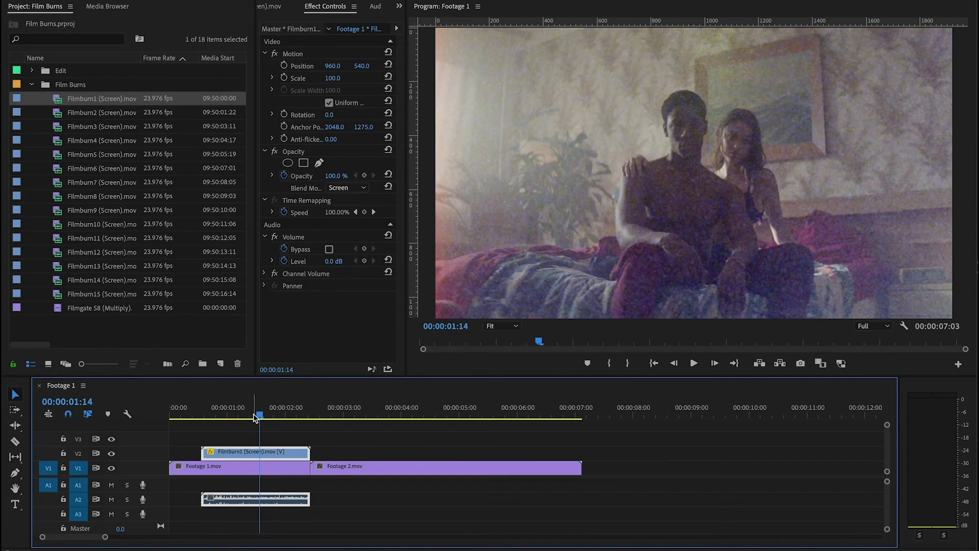
click(337, 78)
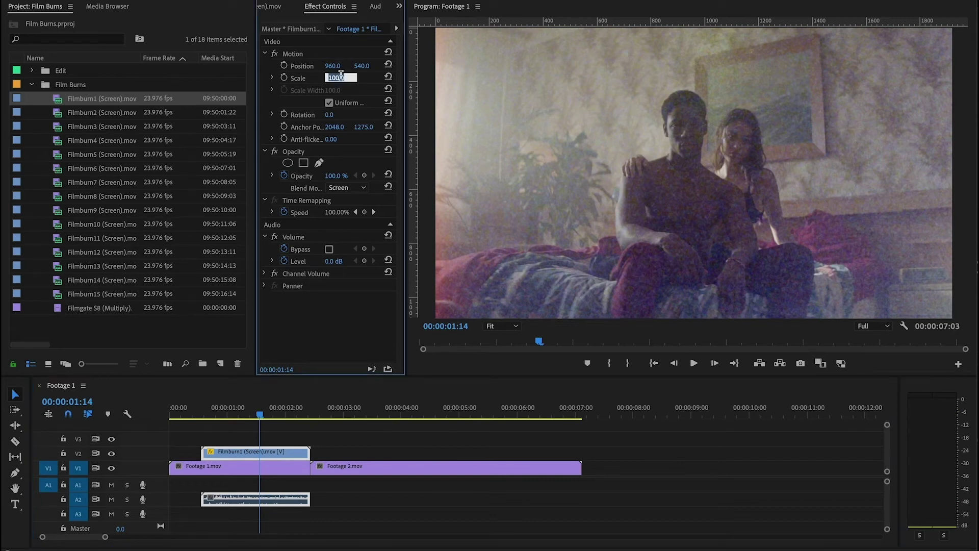
text(50)
key(Return)
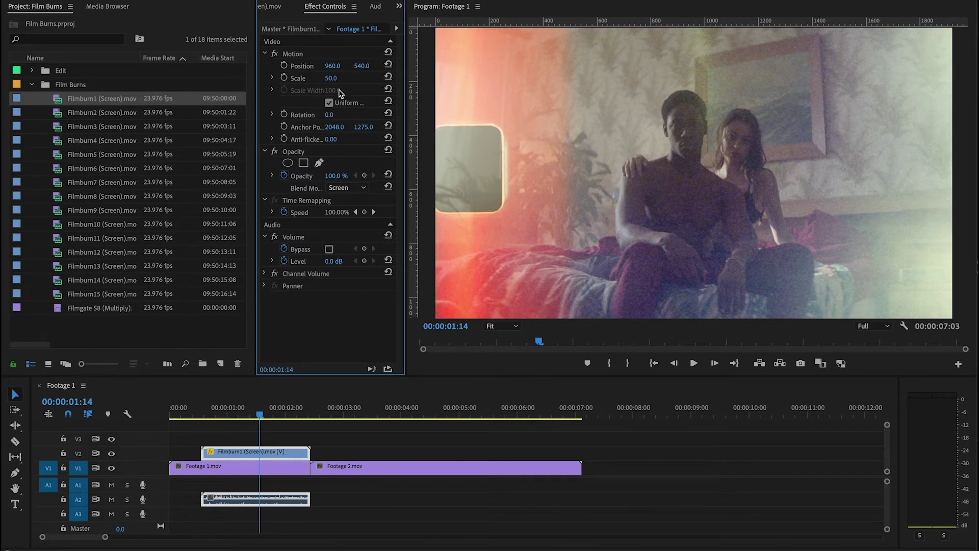
drag(331, 78, 304, 70)
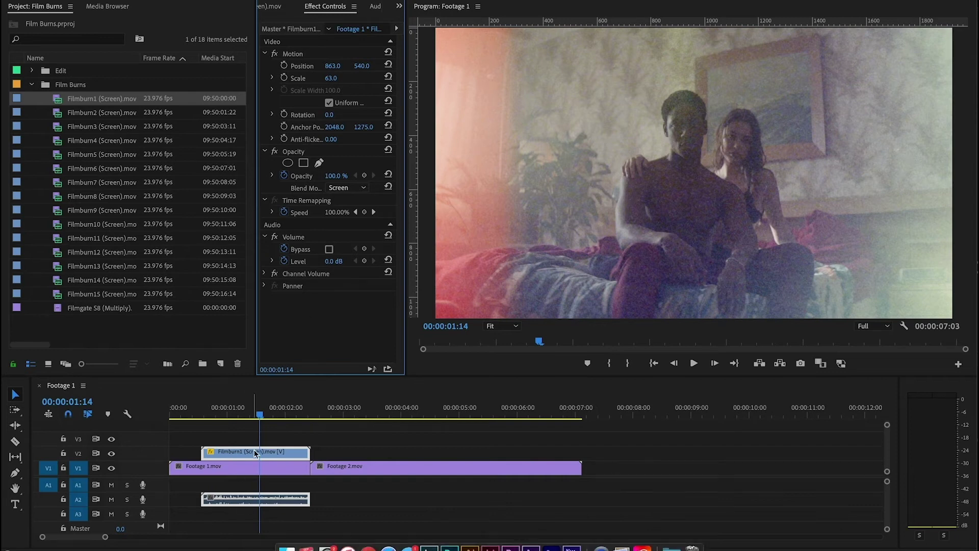
Move Footage 2 earlier to start at 00:00:02:00, under the brightest part of the film burn, and play back the transition
drag(262, 419, 287, 417)
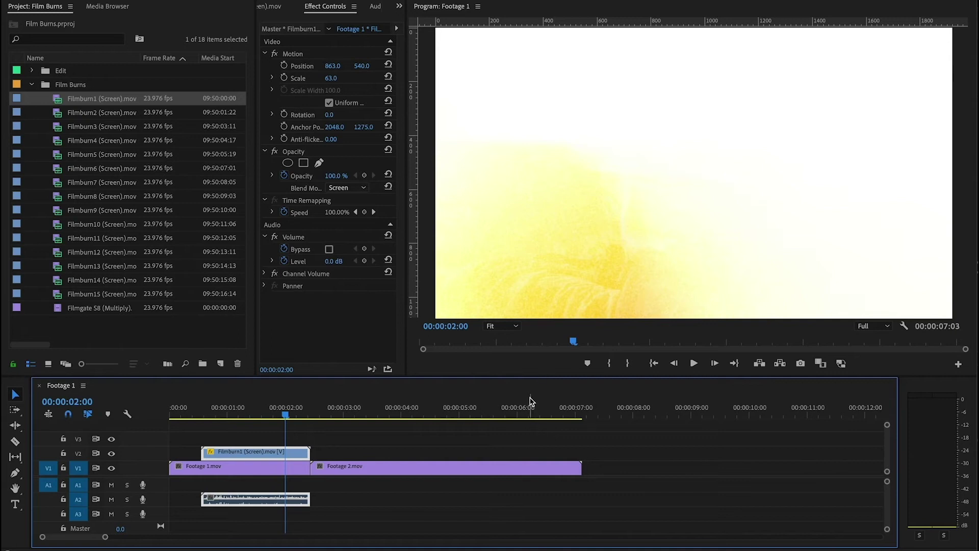
mouse_move(420, 462)
mouse_down()
mouse_move(401, 480)
mouse_move(375, 479)
mouse_up()
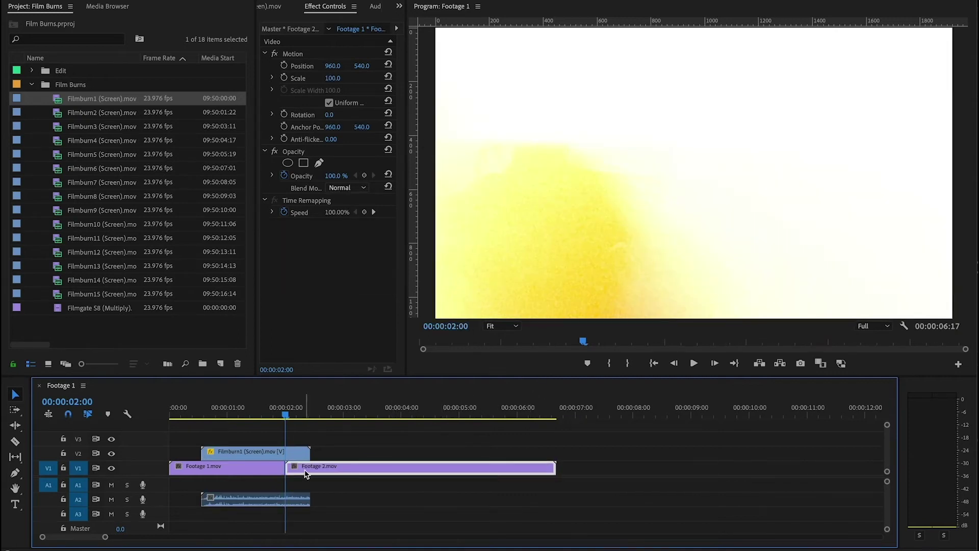
click(282, 452)
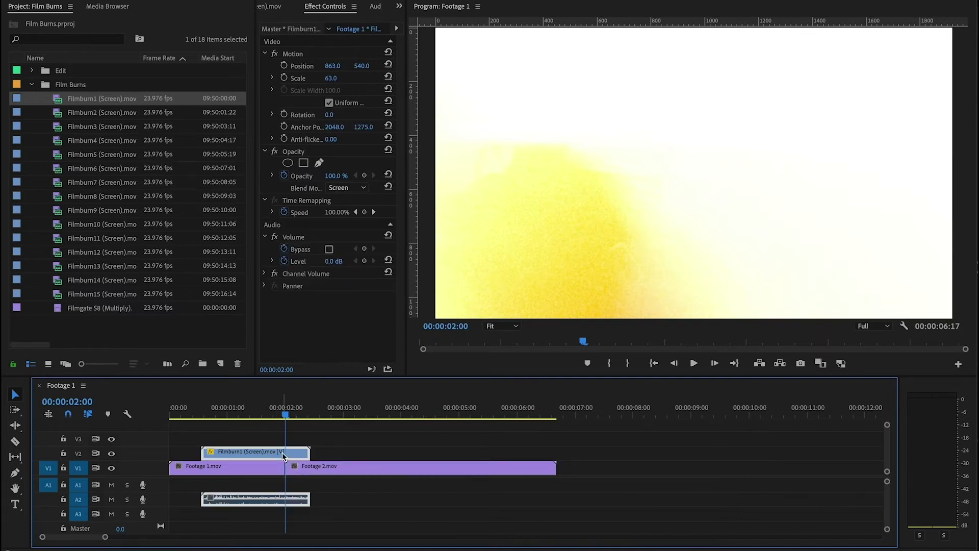
click(203, 414)
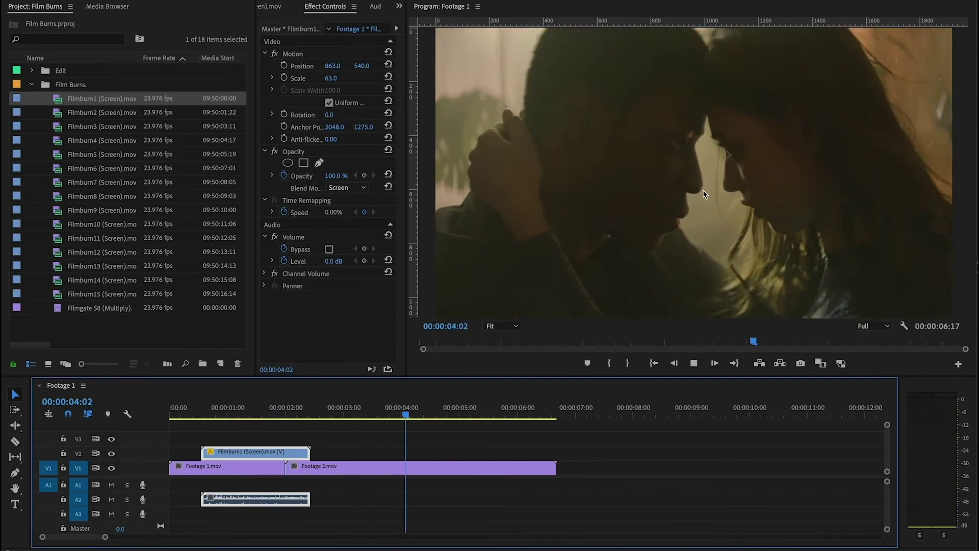
key(space)
click(382, 411)
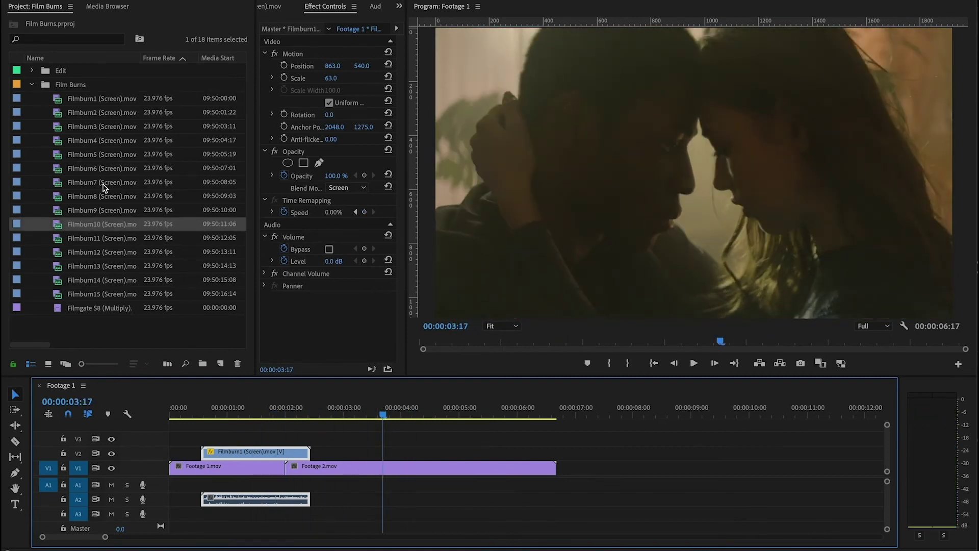
Play the Filmgate S8 (Multiply) clip in an enlarged source preview to examine its frame edges and sprocket hole
double_click(60, 309)
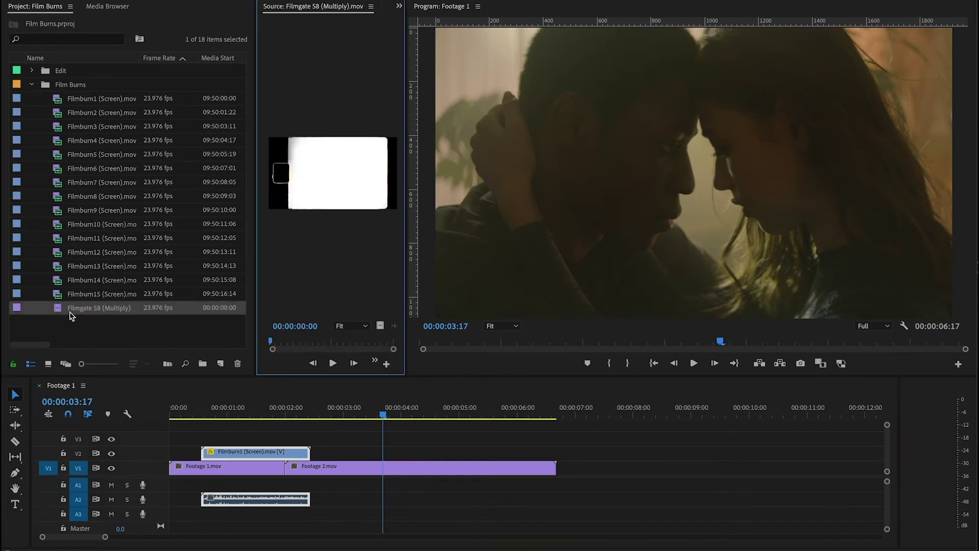
drag(405, 197, 604, 194)
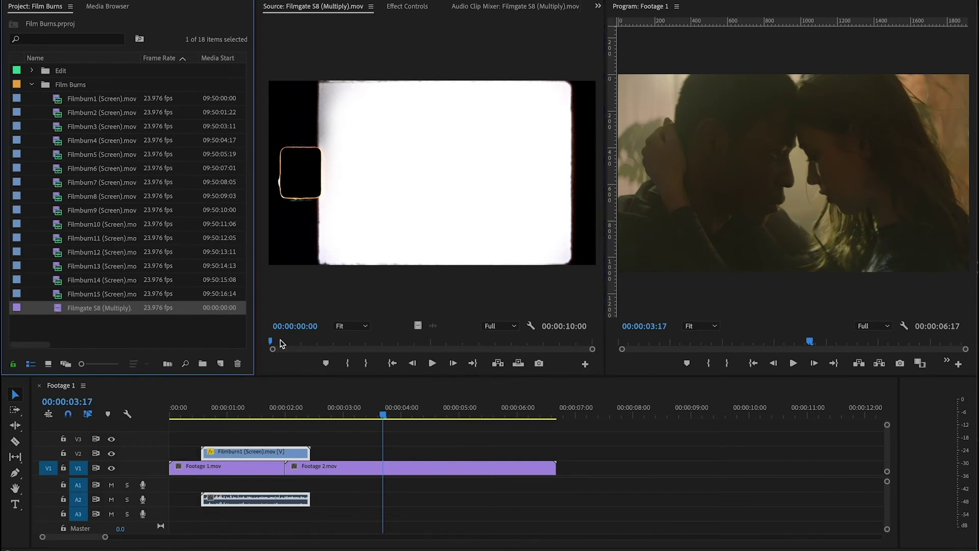
key(space)
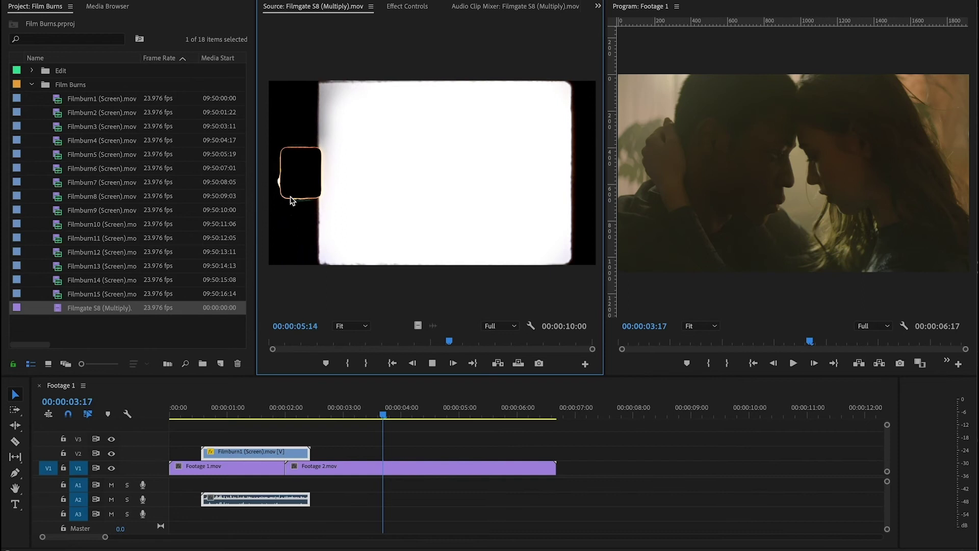
key(space)
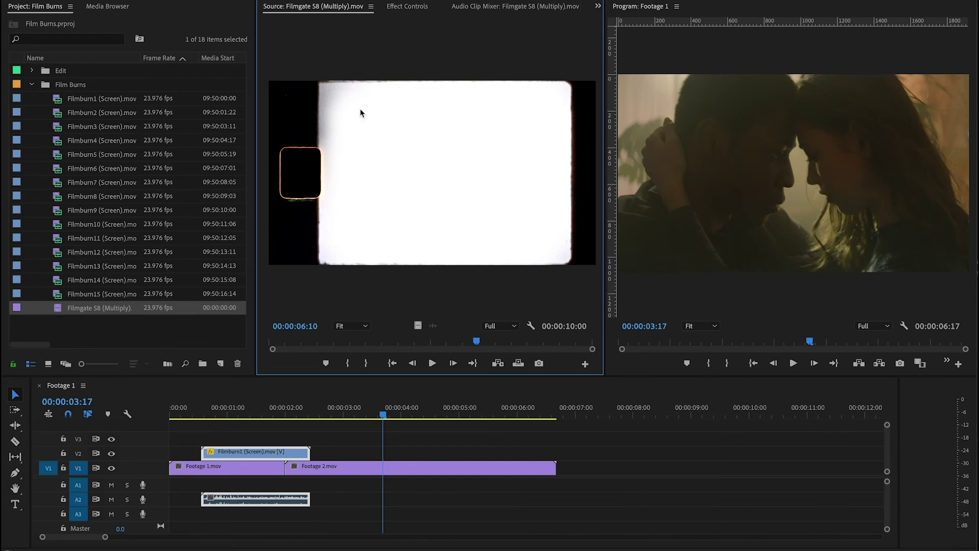
Place Filmgate S8 (Multiply) on track V3 at the start of the sequence and set its blend mode to Multiply
drag(61, 311, 170, 437)
drag(223, 414, 252, 414)
click(216, 437)
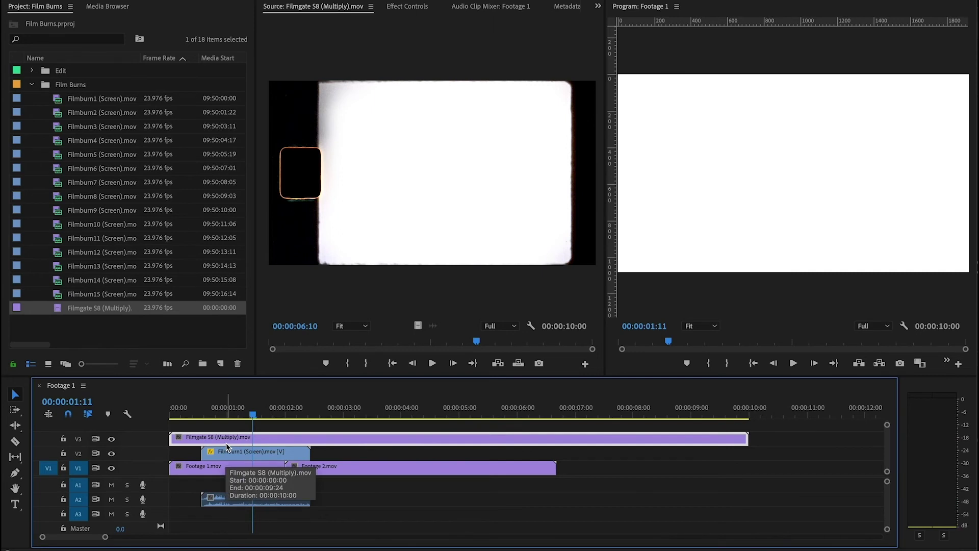
click(401, 4)
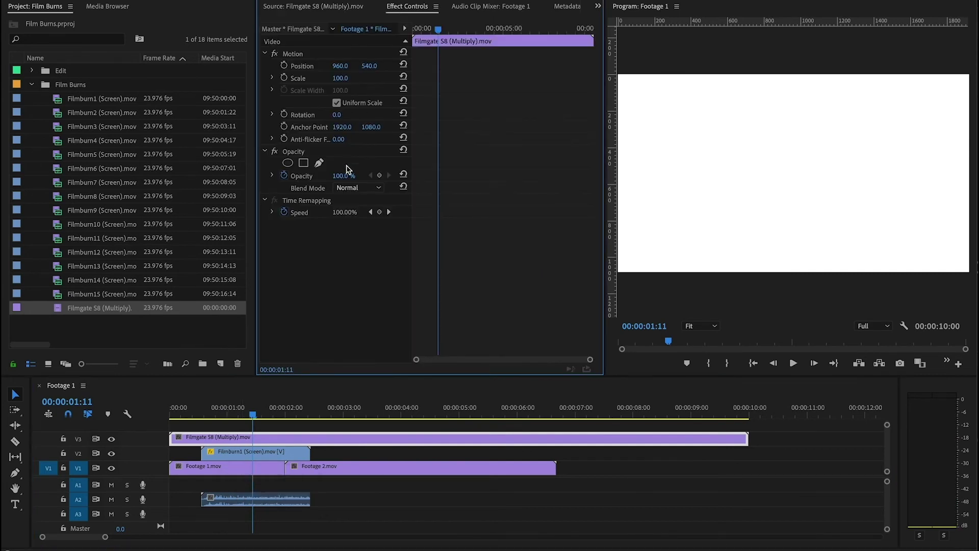
click(357, 188)
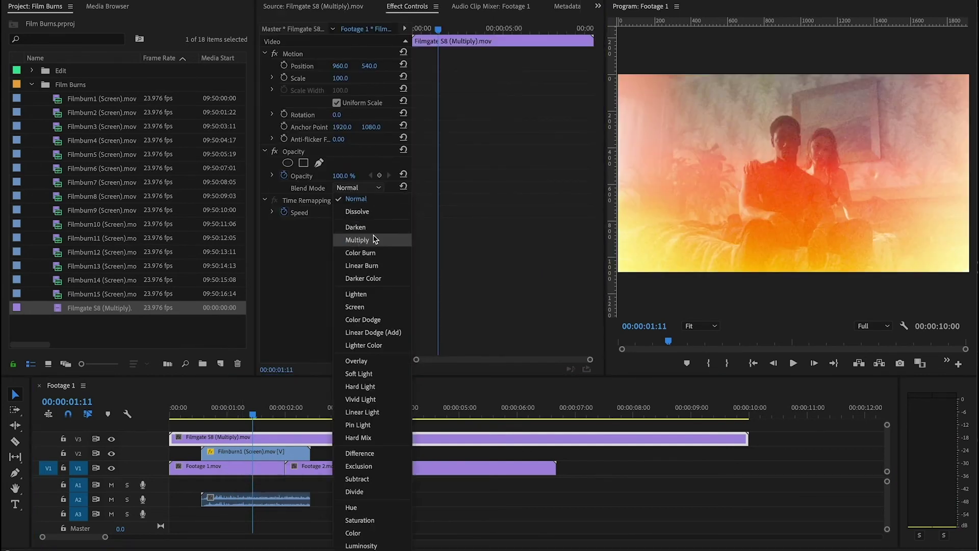
click(375, 239)
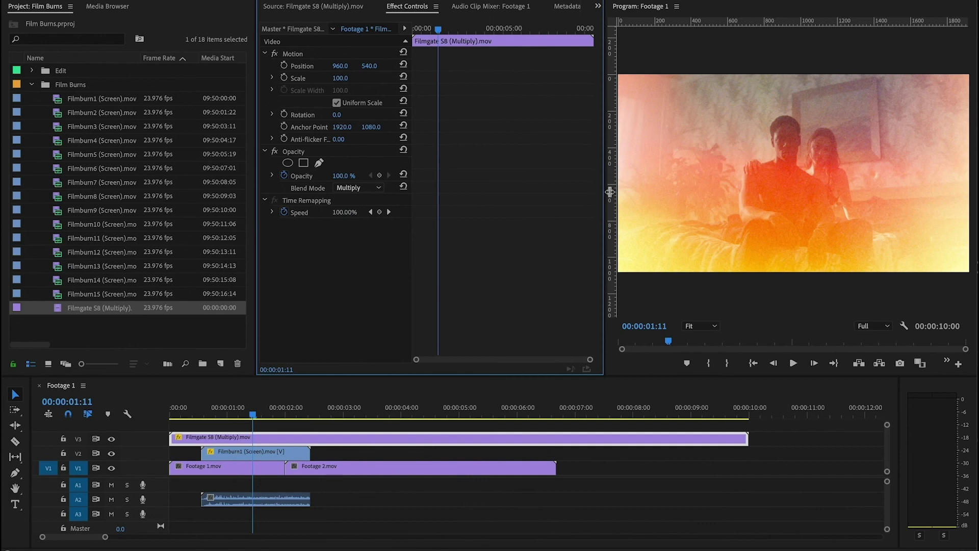
Scale the Filmgate S8 overlay to 50 and show the guides over an enlarged program preview
click(339, 77)
text(50)
key(Return)
click(621, 164)
key(ctrl+semicolon)
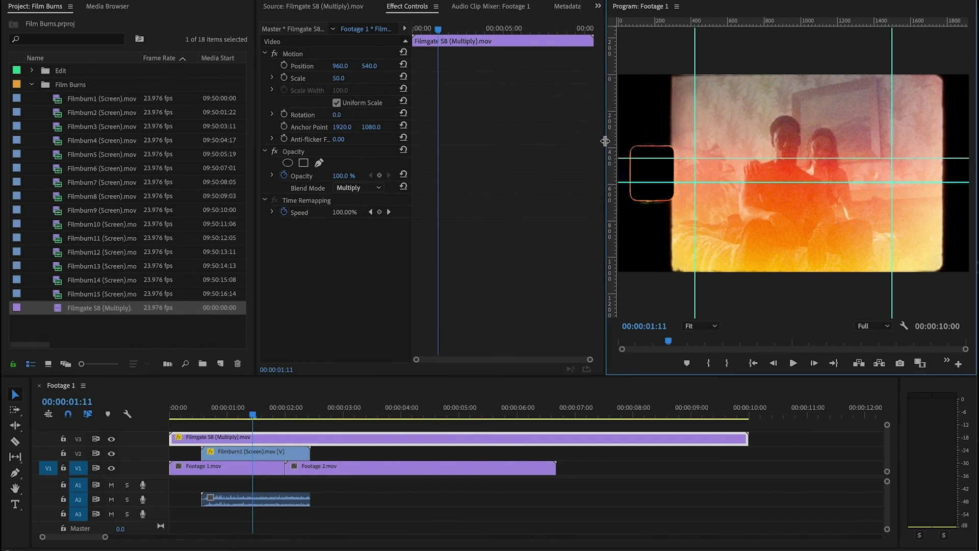
drag(604, 141, 394, 143)
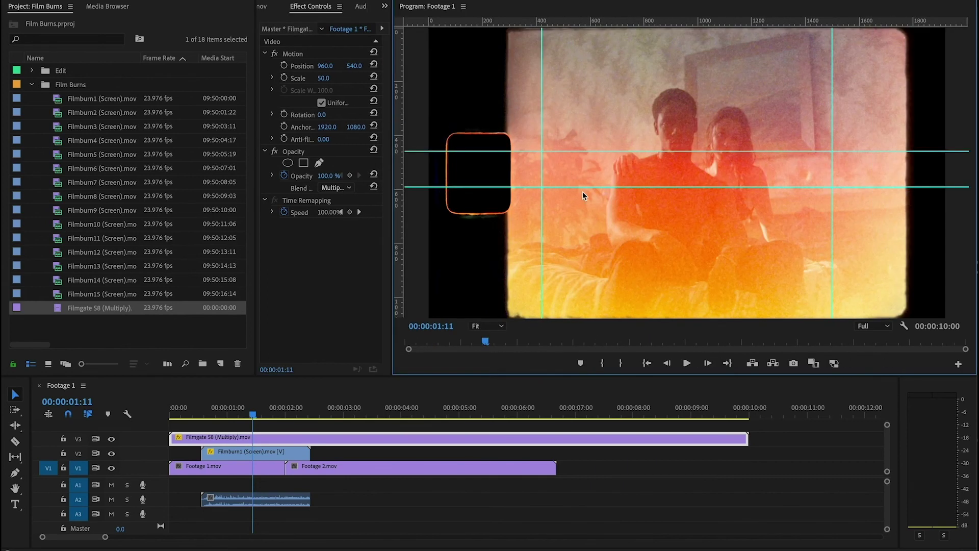